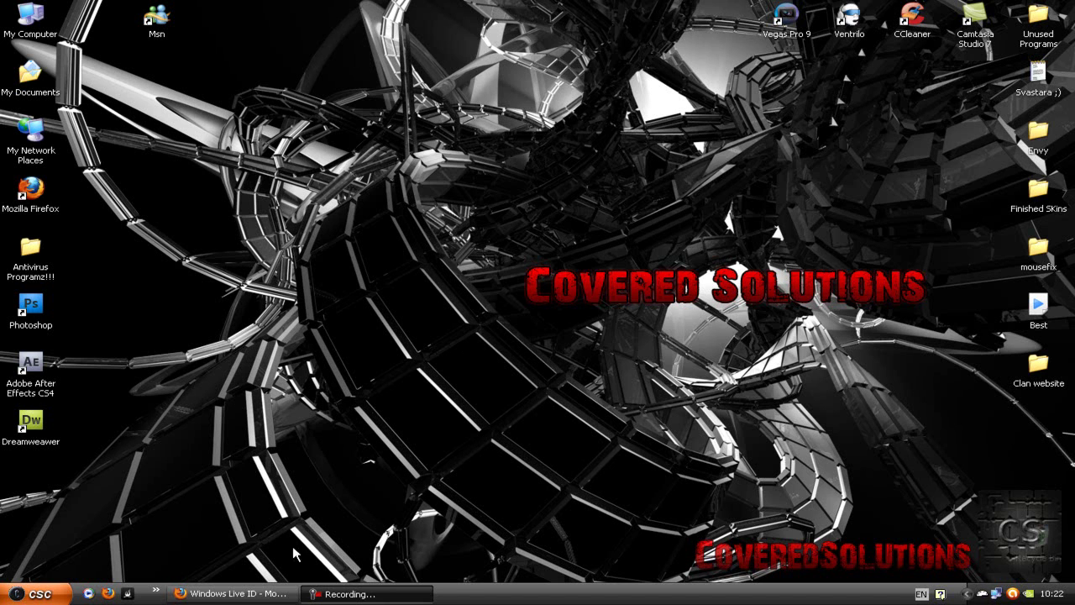
# Restore Firefox and choose Get started now under 'Use an e-mail address you already have'.
pyautogui.click(277, 594)
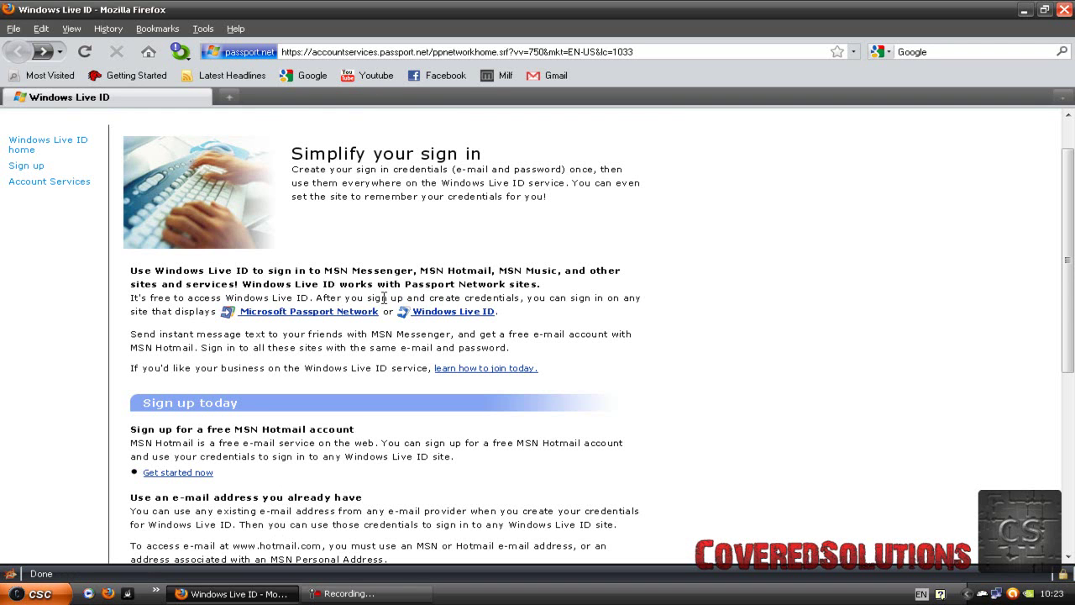
pyautogui.scroll(-5, 384, 297)
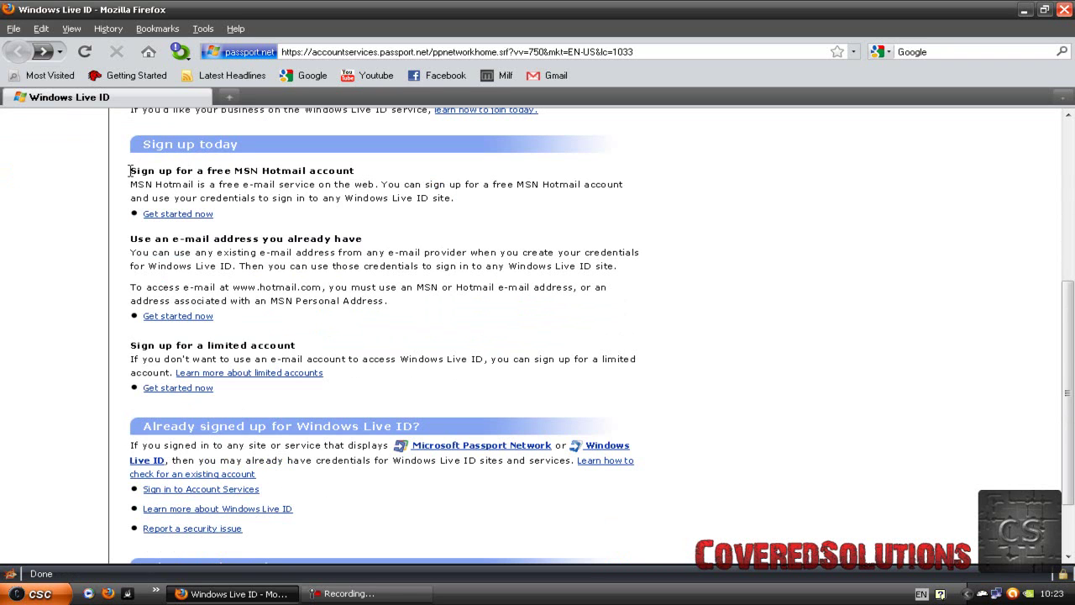
pyautogui.moveTo(131, 170); pyautogui.dragTo(355, 171)
pyautogui.click(365, 177)
pyautogui.moveTo(130, 239); pyautogui.dragTo(364, 243)
pyautogui.click(364, 244)
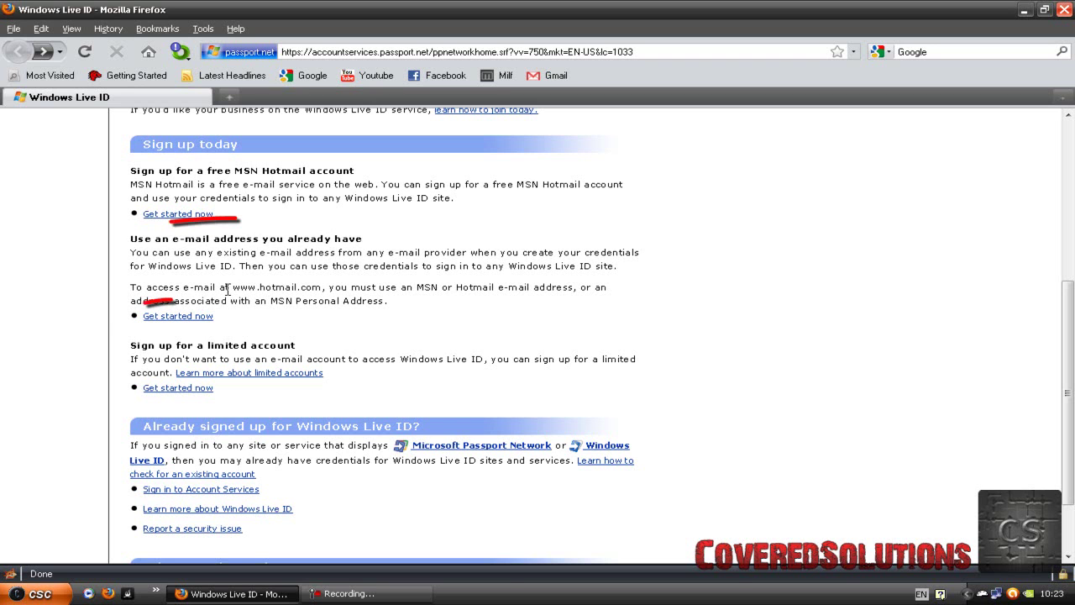
pyautogui.click(201, 317)
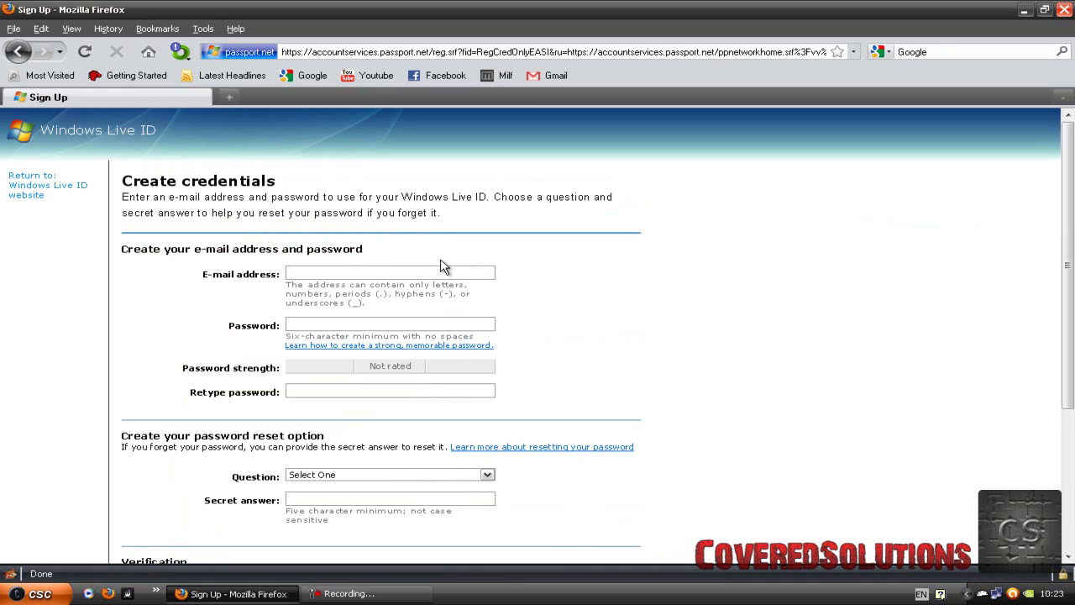
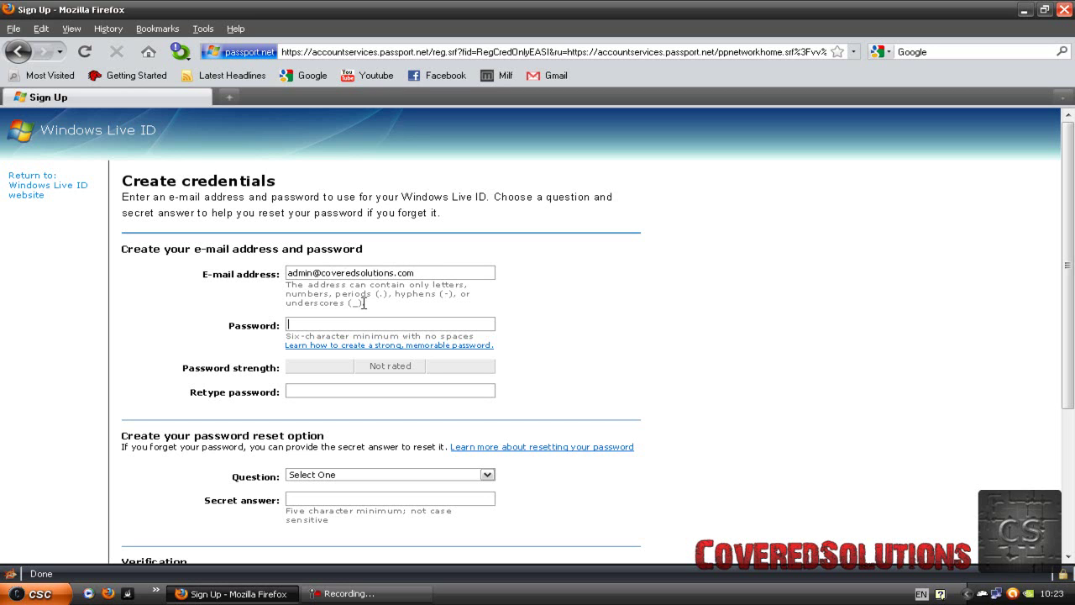
# Enter the account password, then retype it to confirm.
pyautogui.press('Tab')
pyautogui.write('********')
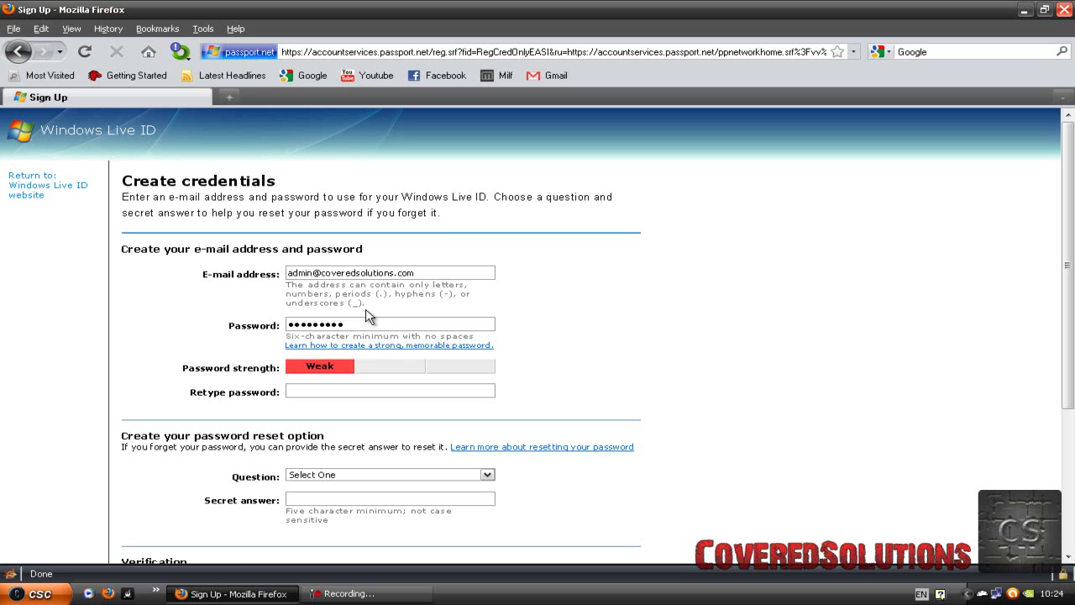
pyautogui.click(356, 394)
pyautogui.write('*********')
pyautogui.press('BackSpace')
# Pick a password reset question, fill in the secret answer and verification characters, and submit.
pyautogui.scroll(-4, 392, 352)
pyautogui.click(341, 304)
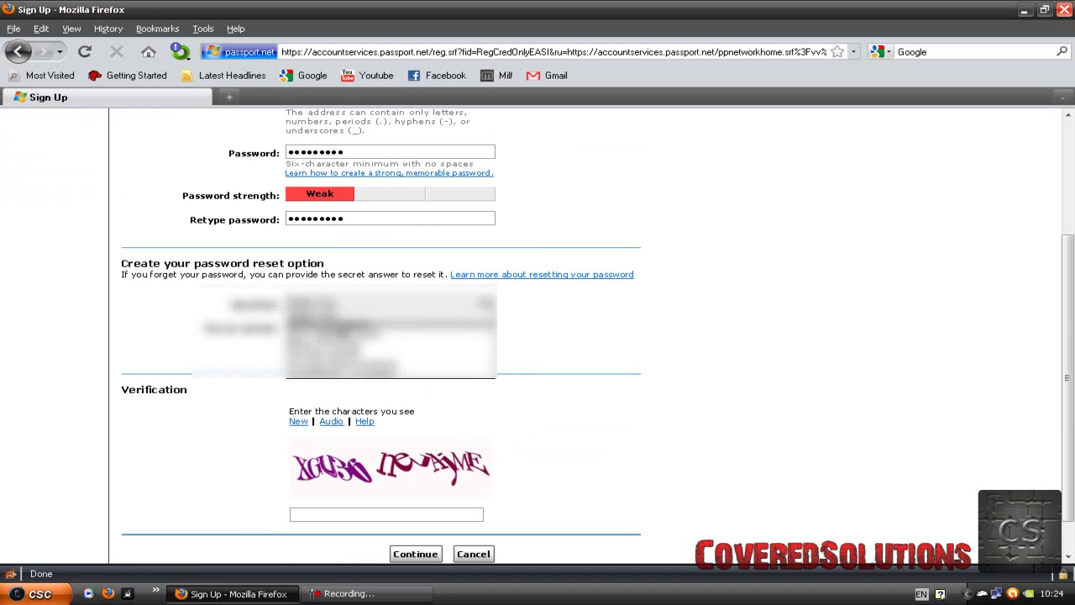
pyautogui.click(341, 326)
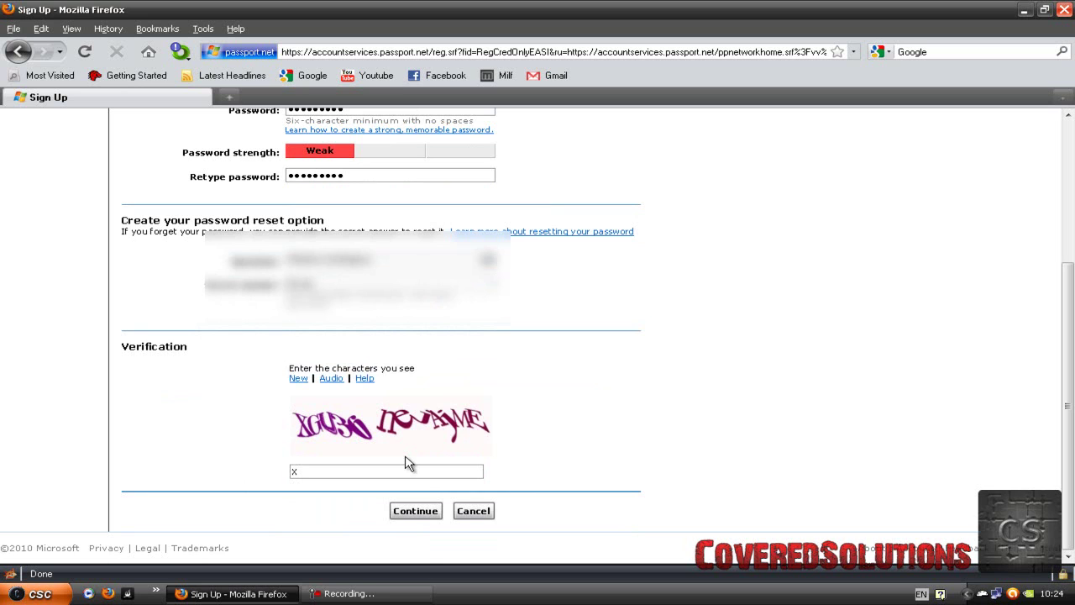
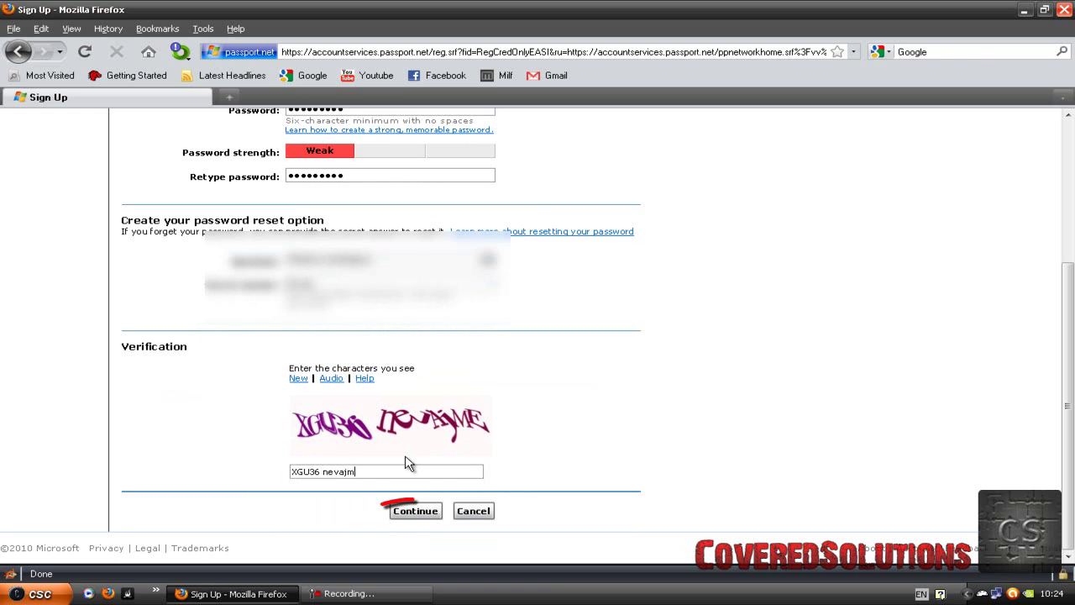
pyautogui.click(435, 512)
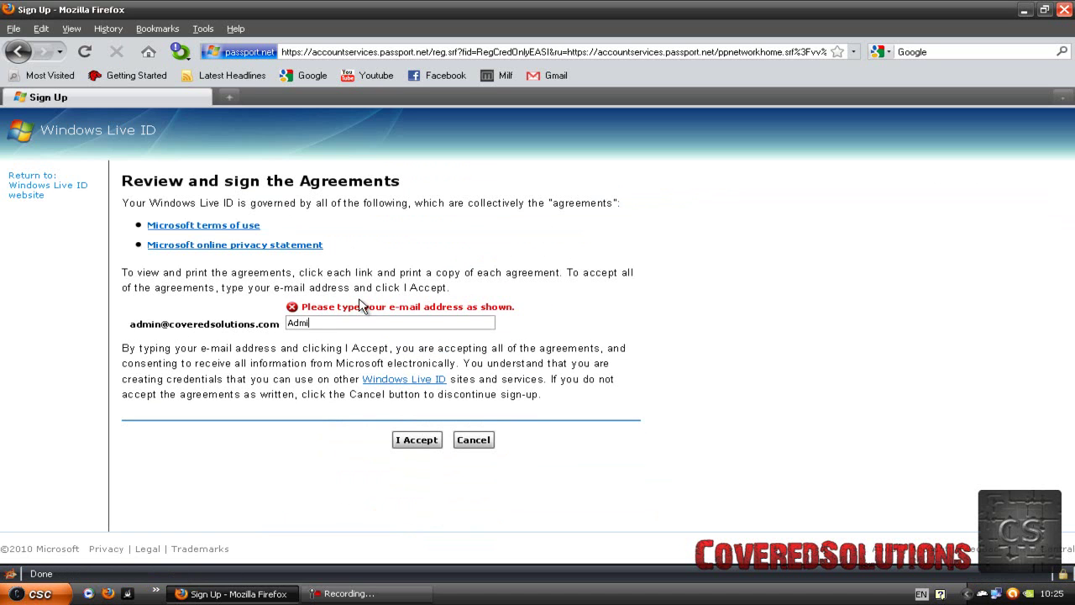
# Type the e-mail address into the agreement box and accept the terms.
pyautogui.click(416, 439)
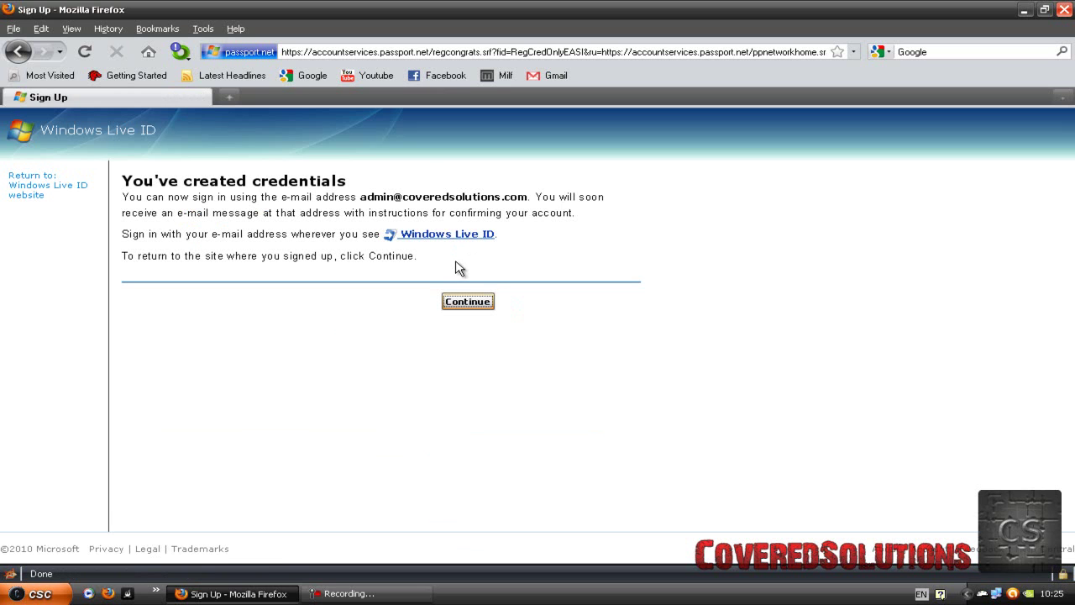
# Continue from the 'You've created credentials' page back to the Windows Live ID home page.
pyautogui.moveTo(143, 185); pyautogui.dragTo(360, 187)
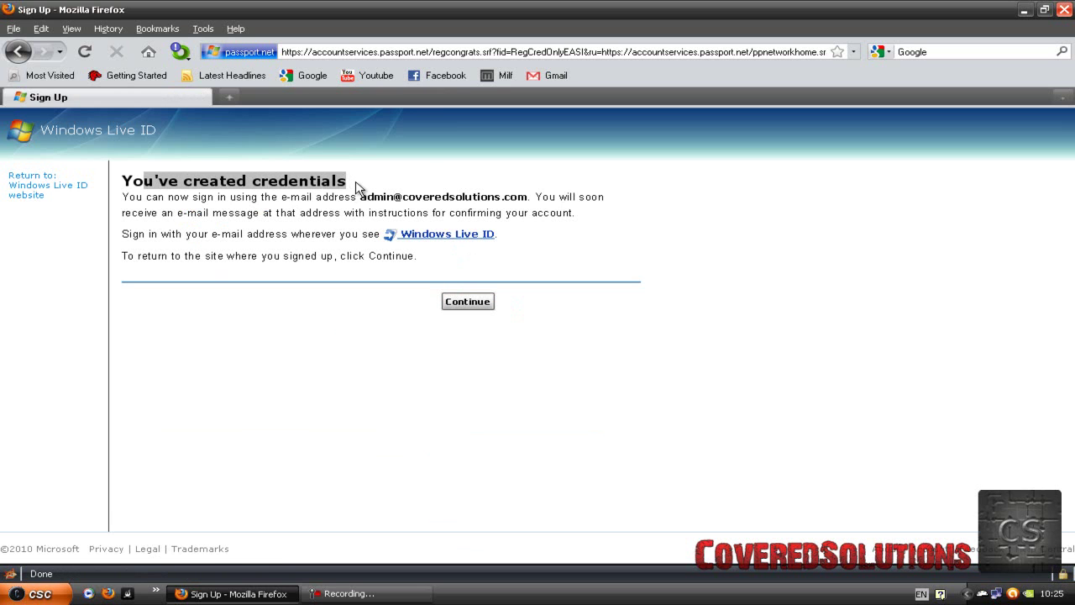
pyautogui.click(361, 187)
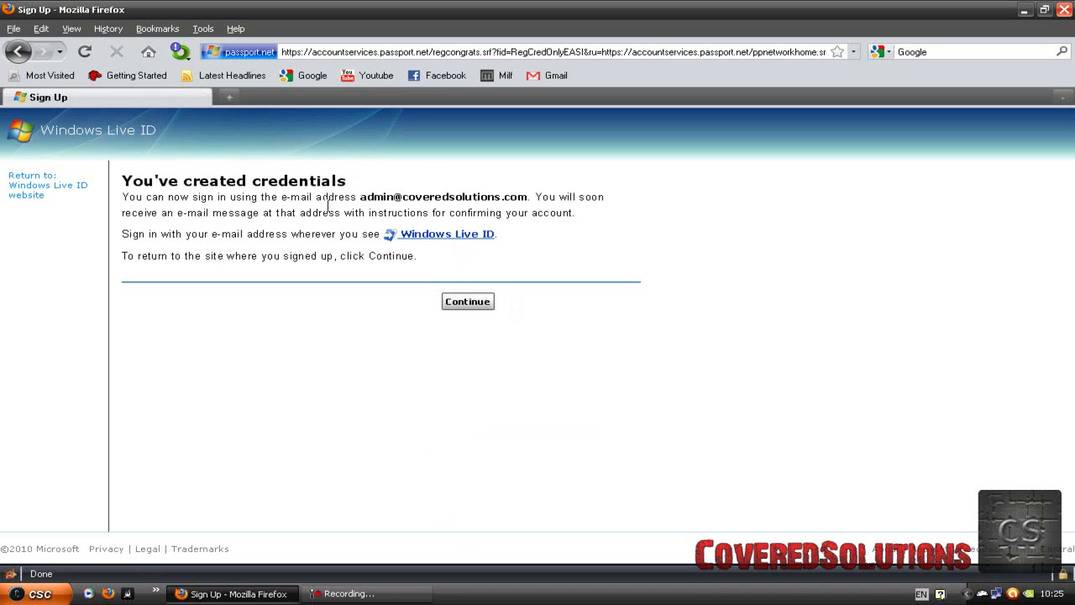
pyautogui.click(467, 302)
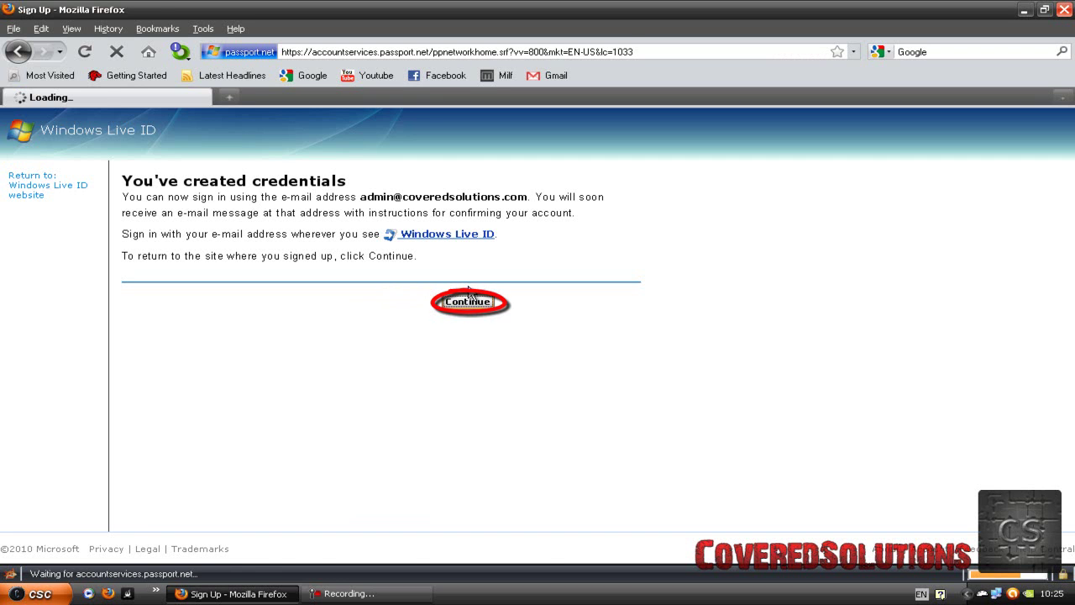
pyautogui.scroll(-5, 311, 264)
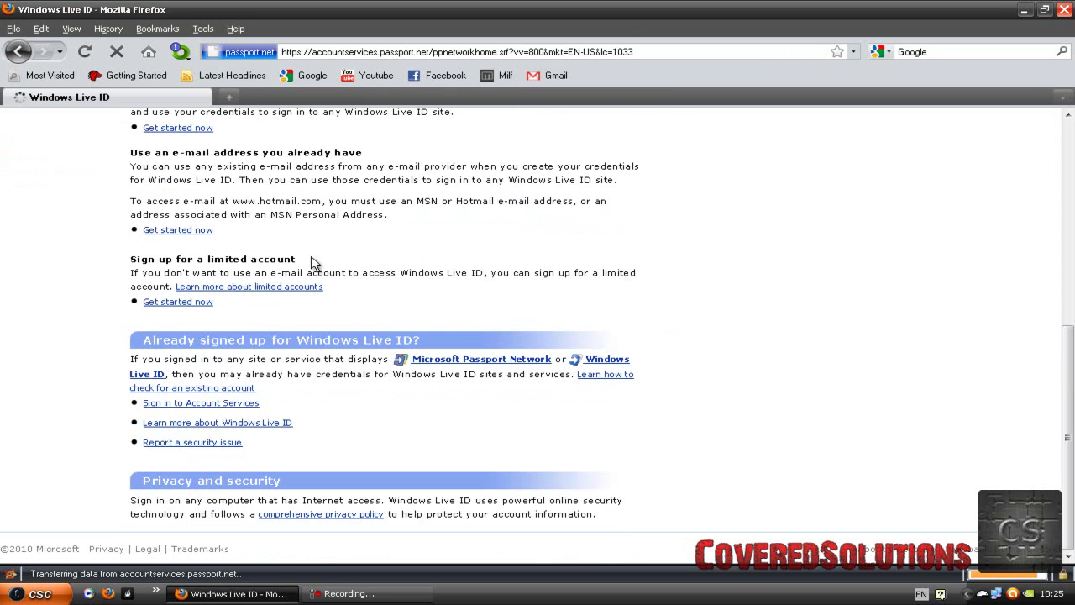
pyautogui.scroll(5, 306, 244)
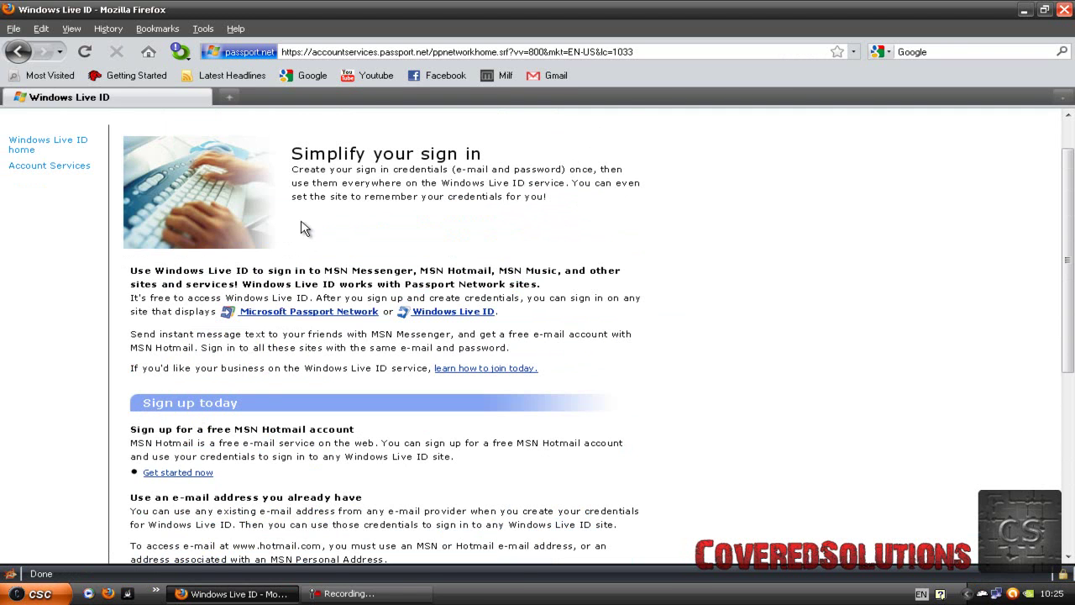
# Show the desktop and launch Windows Live Messenger from the Msn icon.
pyautogui.press('super+d')
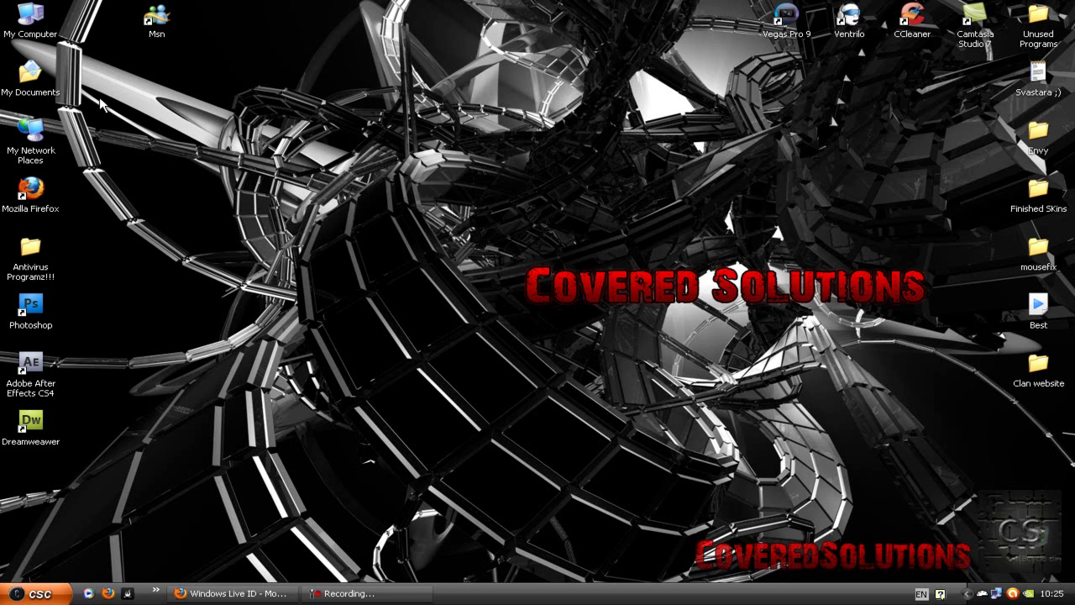
pyautogui.doubleClick(159, 19)
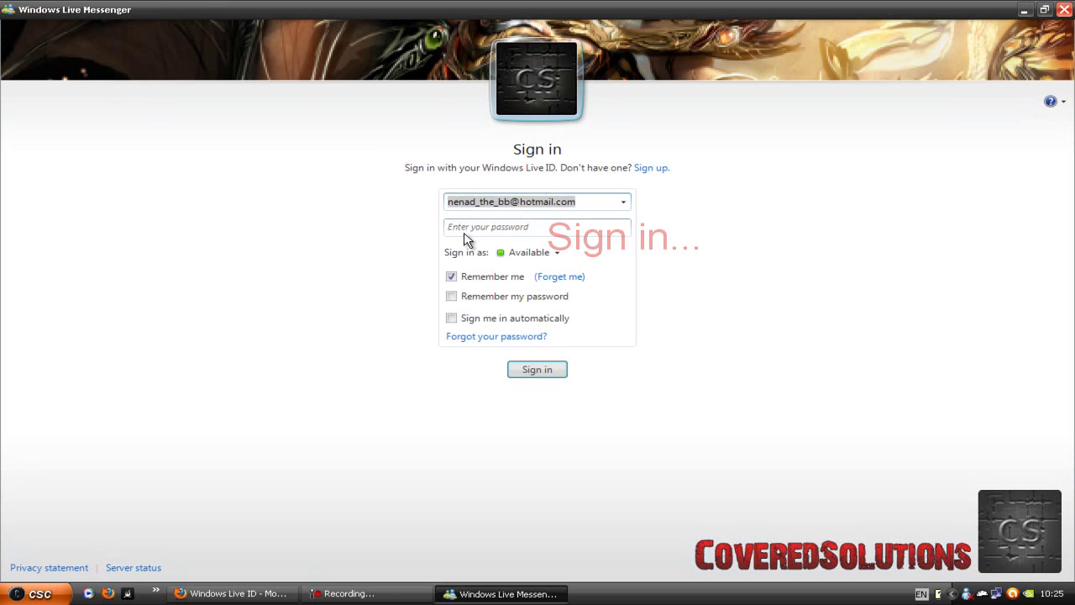
# Replace the remembered address with the new hosted e-mail, enter its password, and sign in.
pyautogui.click(479, 226)
pyautogui.write('*')
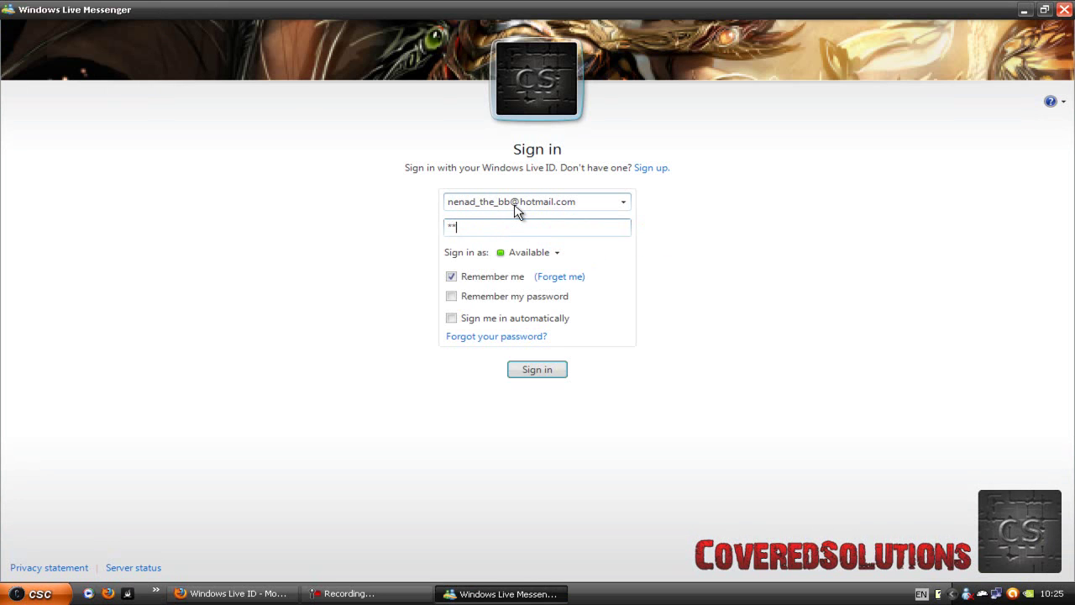
pyautogui.click(475, 205)
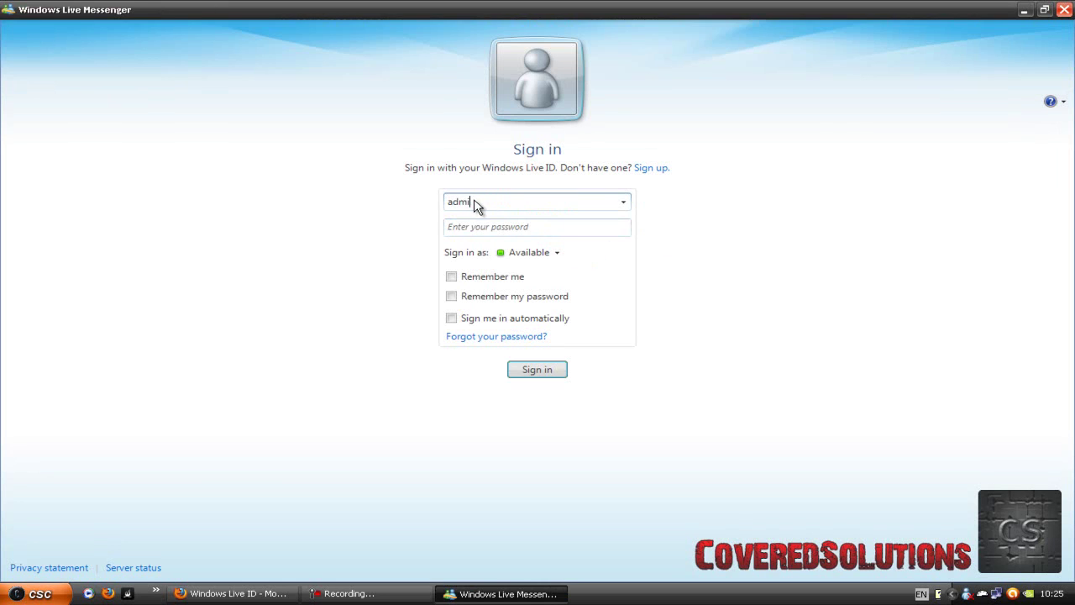
pyautogui.press('Tab')
pyautogui.write('**')
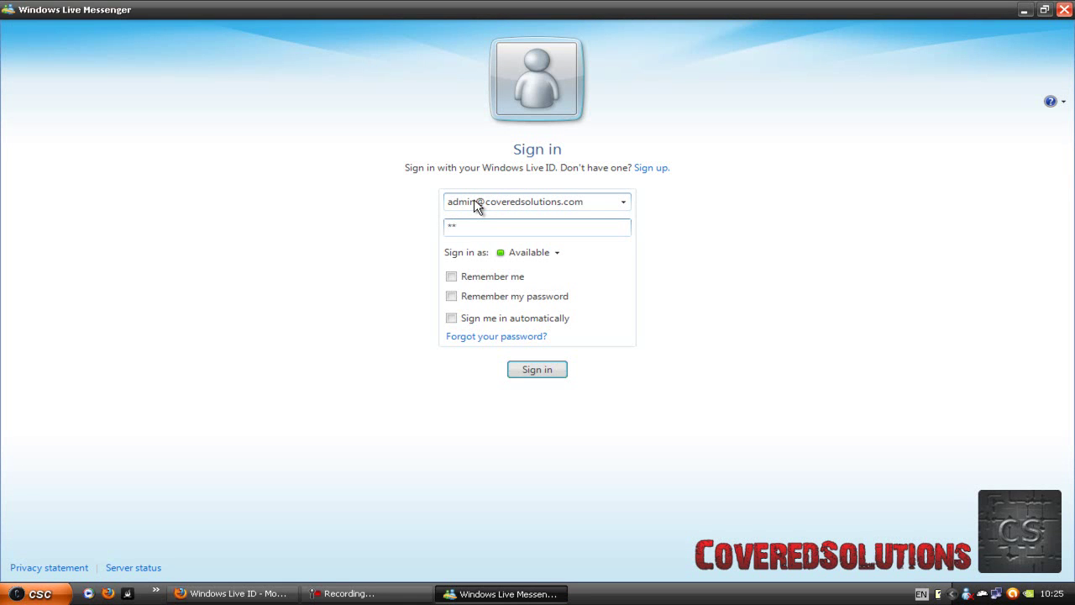
pyautogui.write('*******')
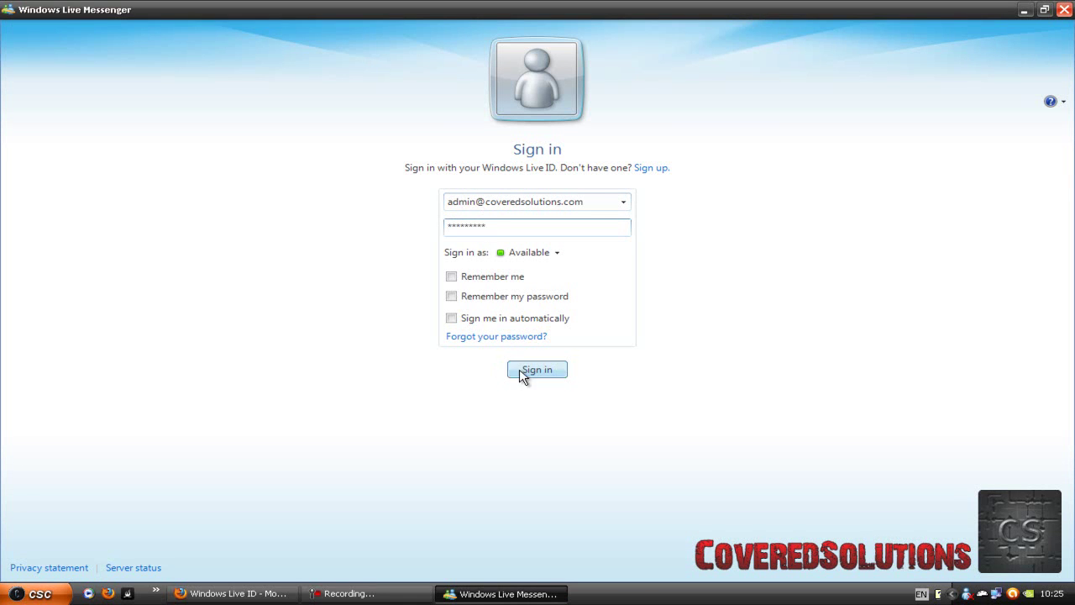
pyautogui.click(520, 376)
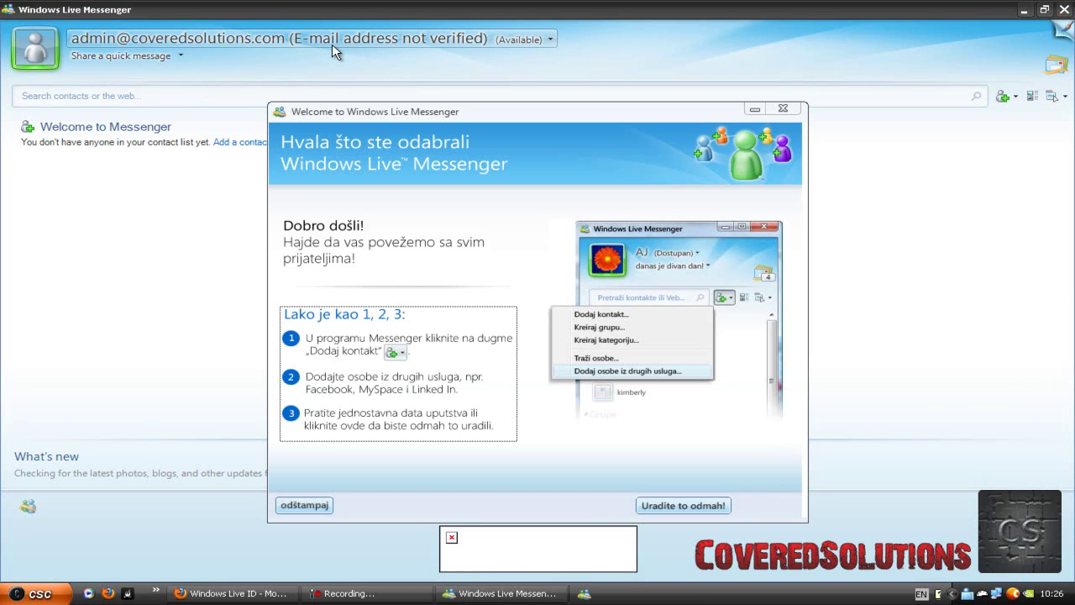
# Close the Welcome to Windows Live Messenger window and minimize Messenger.
pyautogui.click(783, 108)
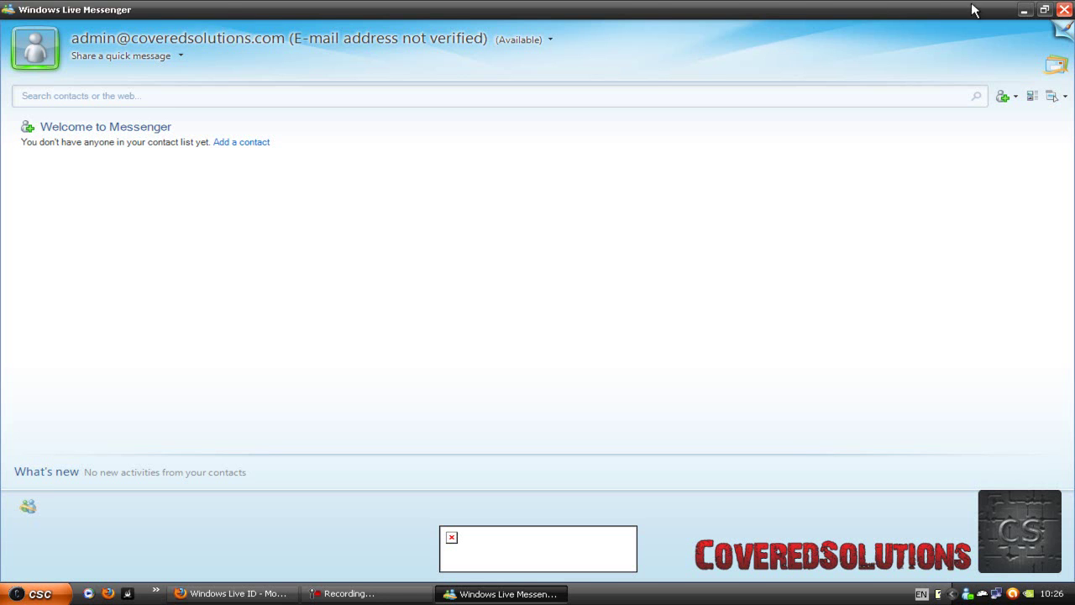
pyautogui.click(1024, 10)
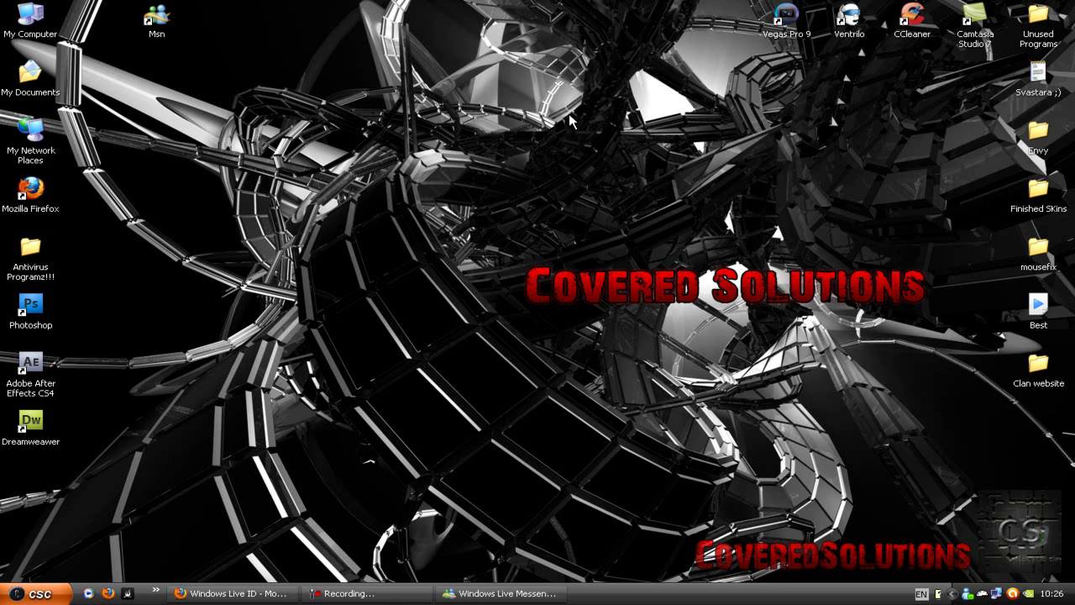